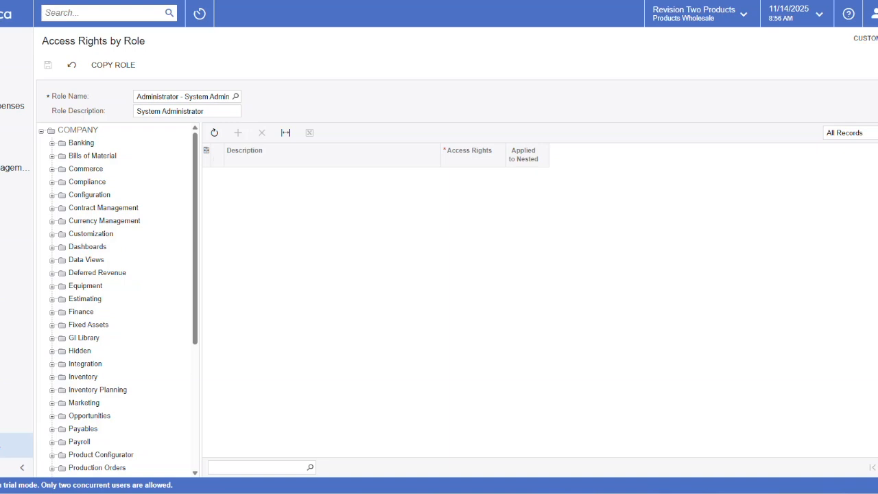
- Browse the pages of the role name lookup to examine the available roles, and close it without changing the role
left_click(235, 97)
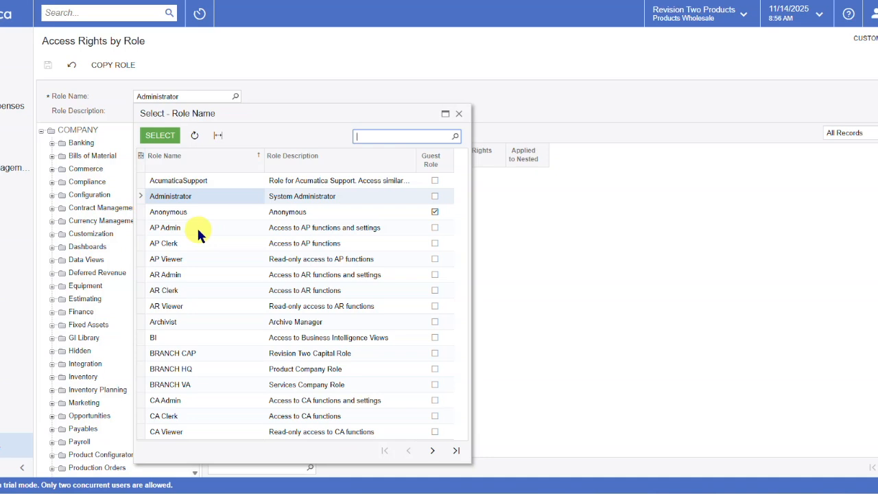
left_click(432, 450)
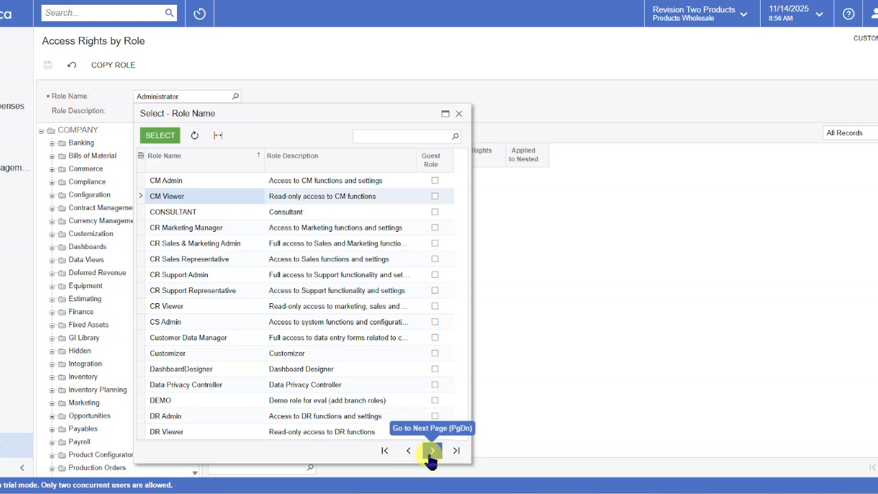
left_click(432, 452)
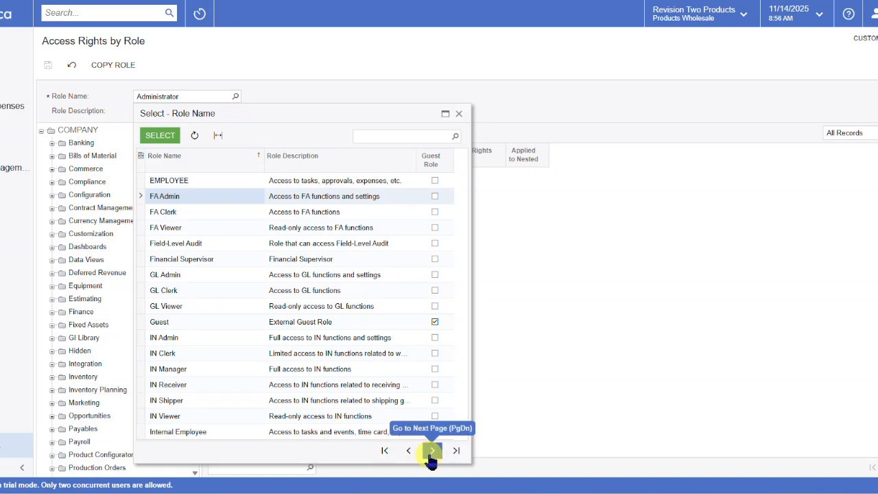
left_click(432, 452)
left_click(432, 451)
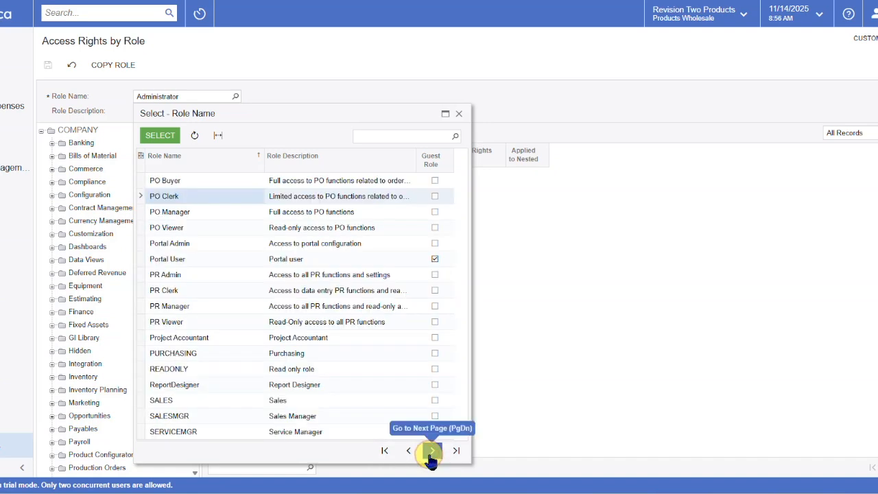
left_click(430, 451)
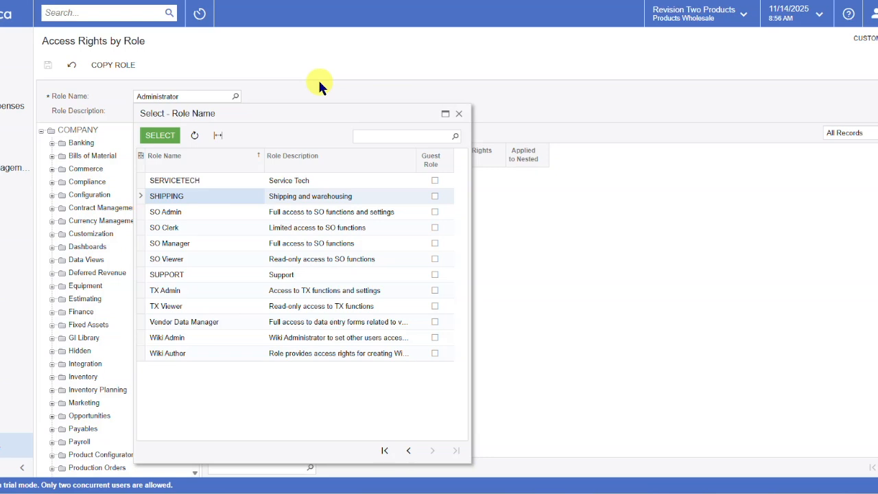
left_click(385, 450)
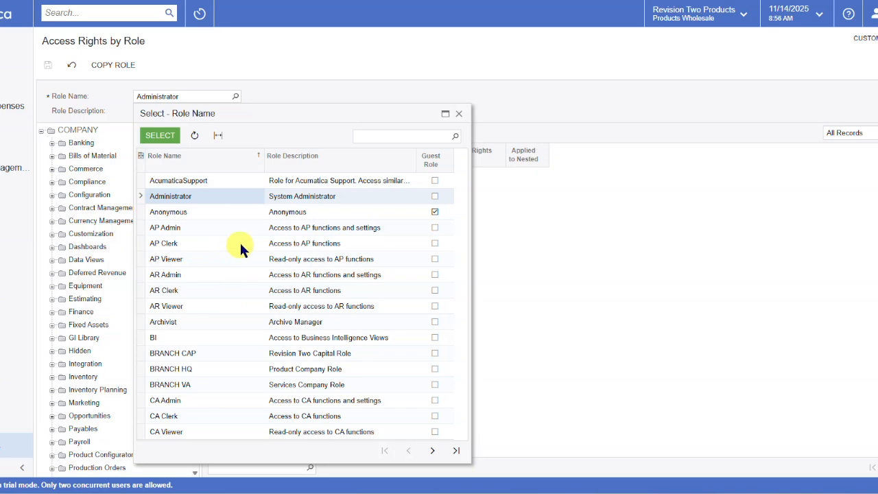
left_click(432, 450)
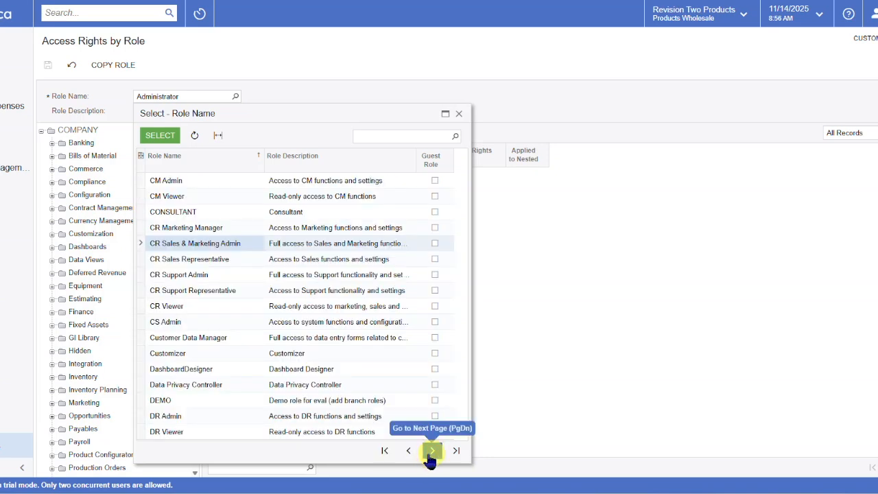
left_click(408, 451)
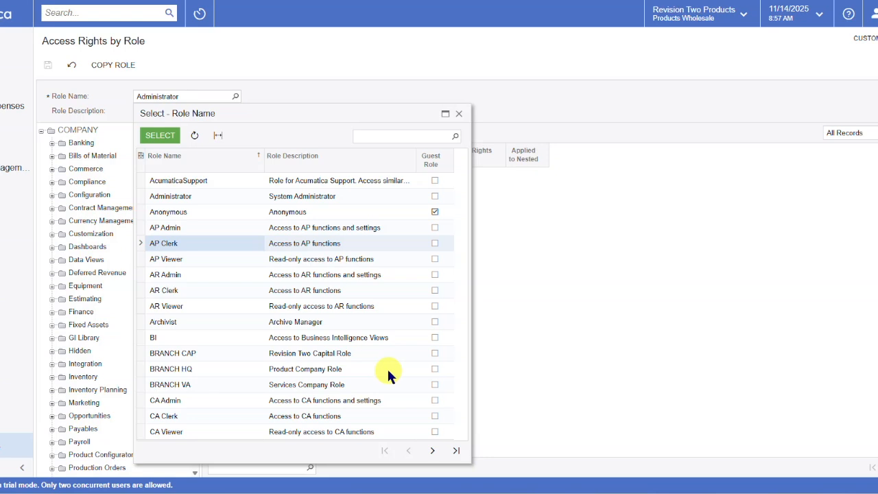
left_click(535, 101)
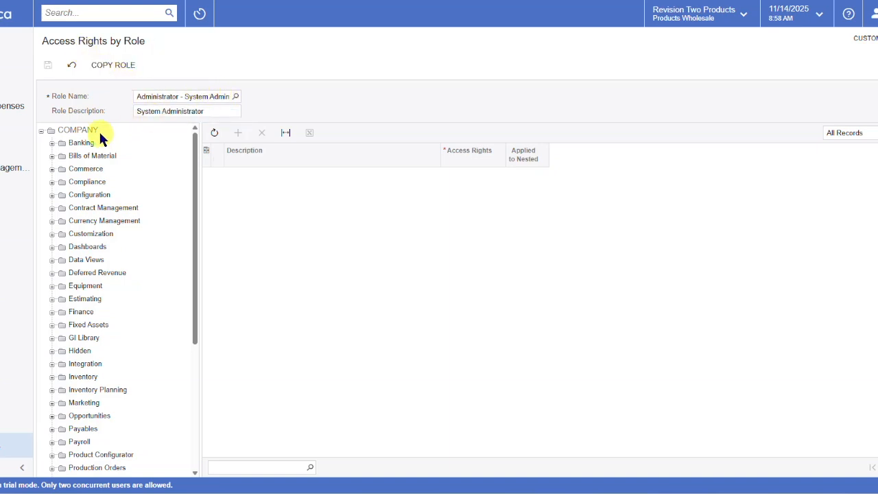
- Load the AP Clerk role and display its access rights for the Payables workspace
left_click(235, 96)
double_click(182, 242)
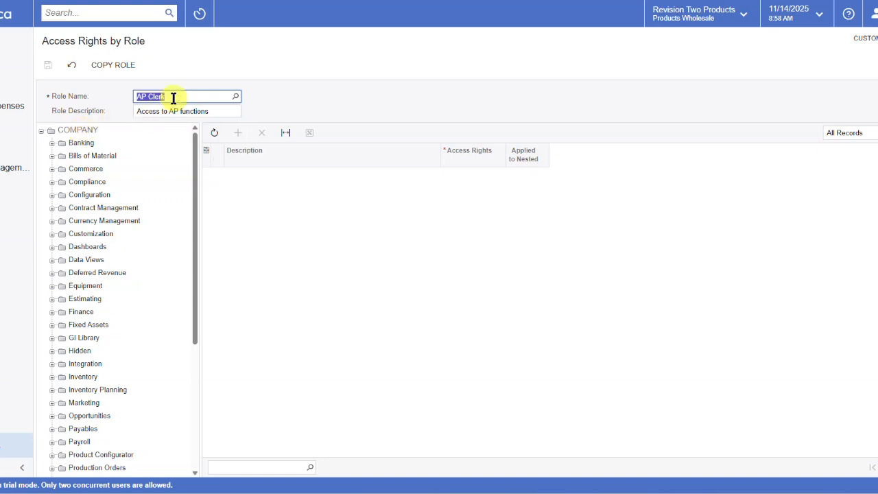
scroll(98, 186, "down", 5)
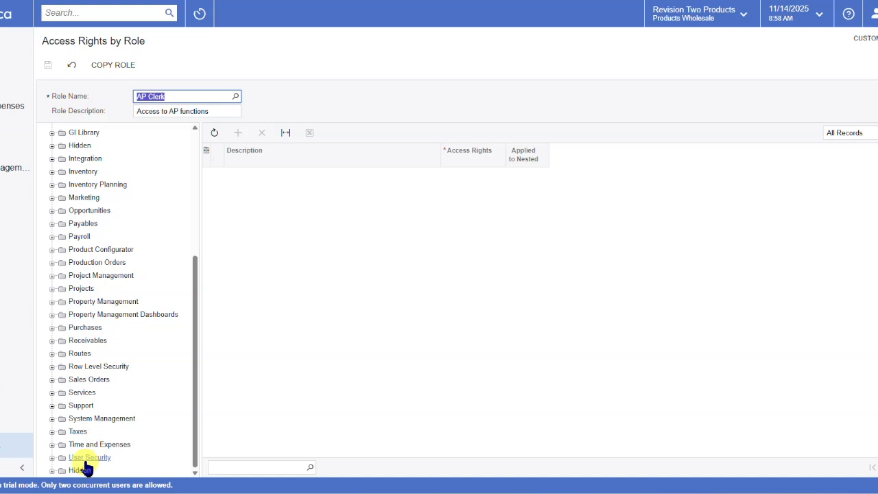
scroll(88, 330, "up", 5)
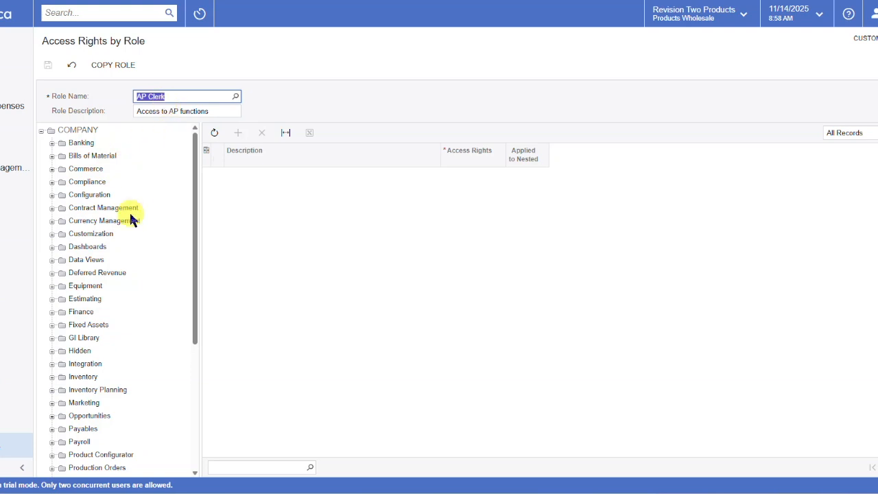
scroll(129, 220, "down", 3)
left_click(81, 321)
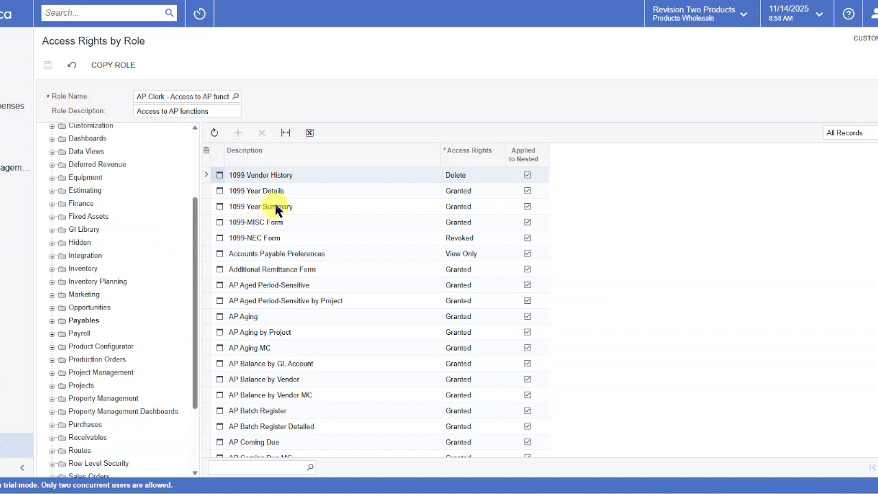
- Examine the AP Clerk role's access rights across the Payables forms, including 1099 Vendor History, Accounts Payable Preferences and 1099-NEC Form
left_click(471, 175)
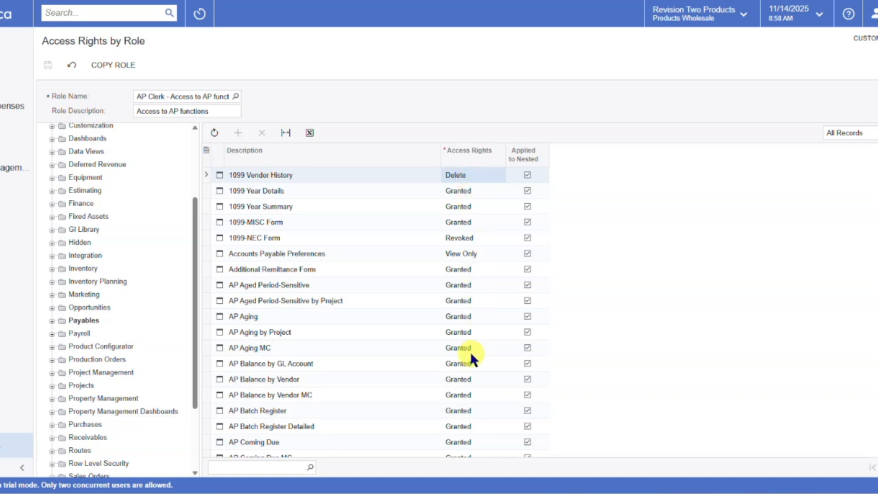
left_click(468, 254)
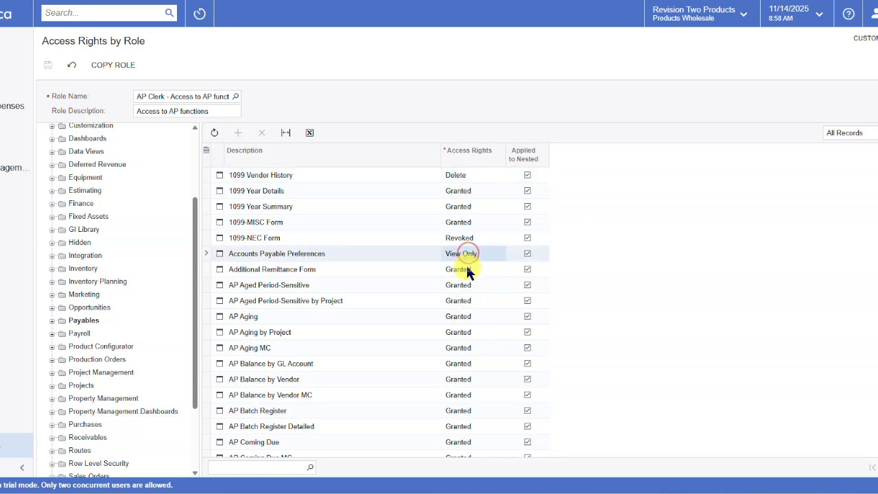
left_click(465, 240)
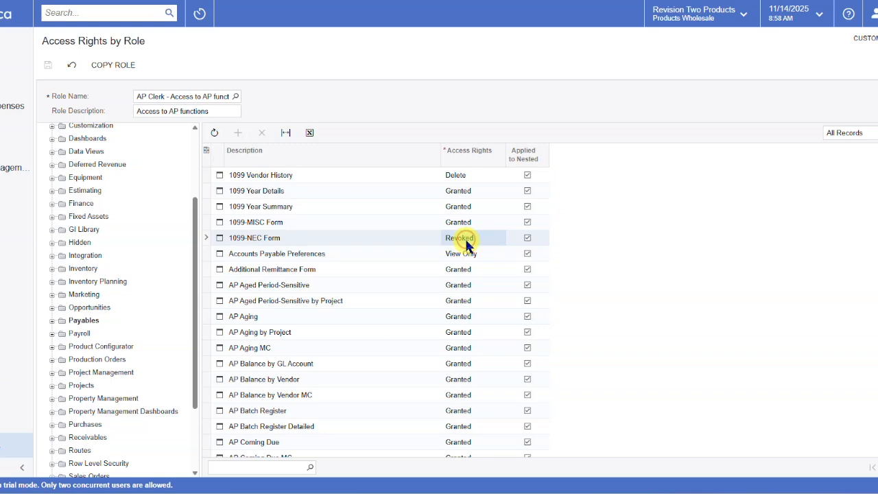
scroll(466, 247, "down", 8)
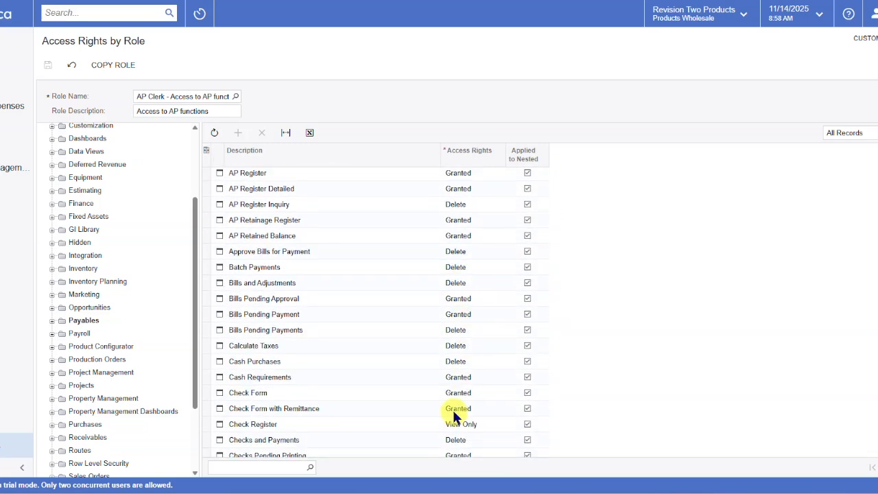
scroll(385, 286, "down", 10)
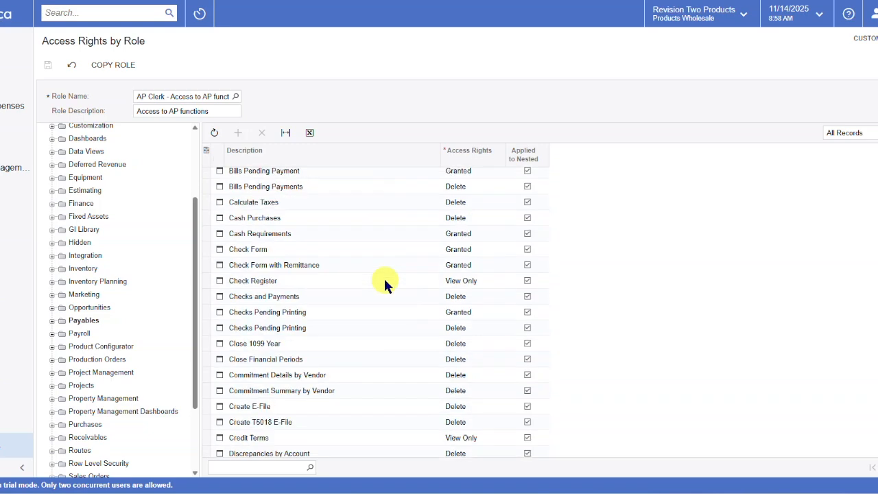
scroll(384, 284, "down", 1)
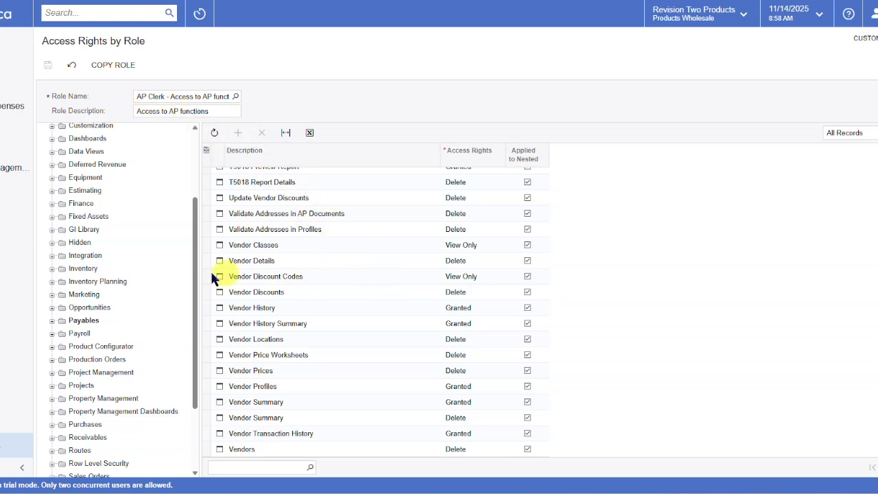
- View the full Payables workspace to compare its forms and reports with the access rights list, and return to the list
left_click(4, 233)
left_click(491, 274)
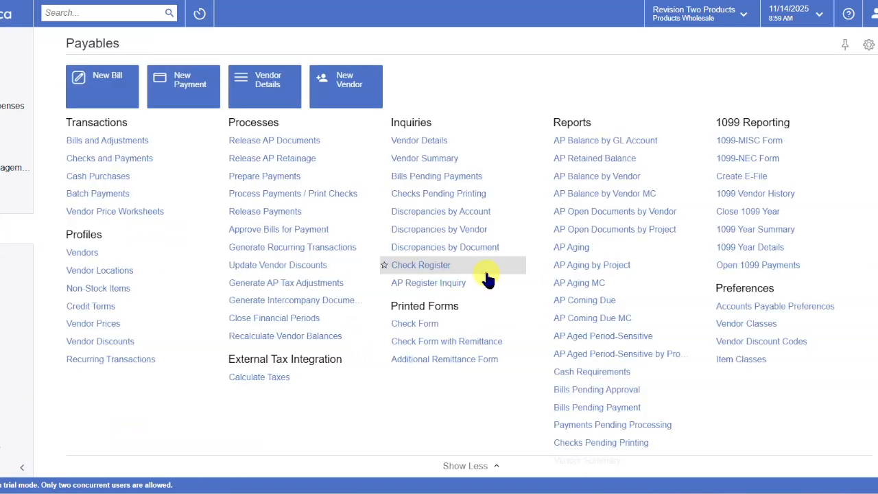
scroll(598, 196, "down", 3)
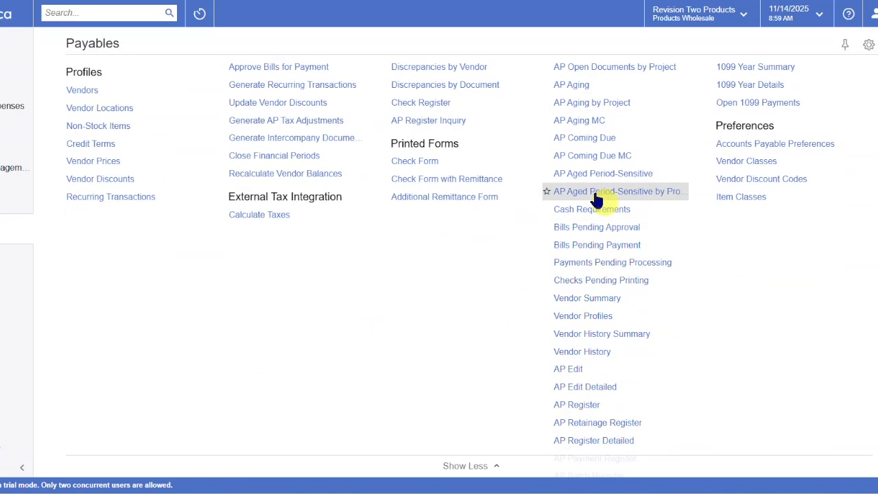
scroll(686, 151, "up", 3)
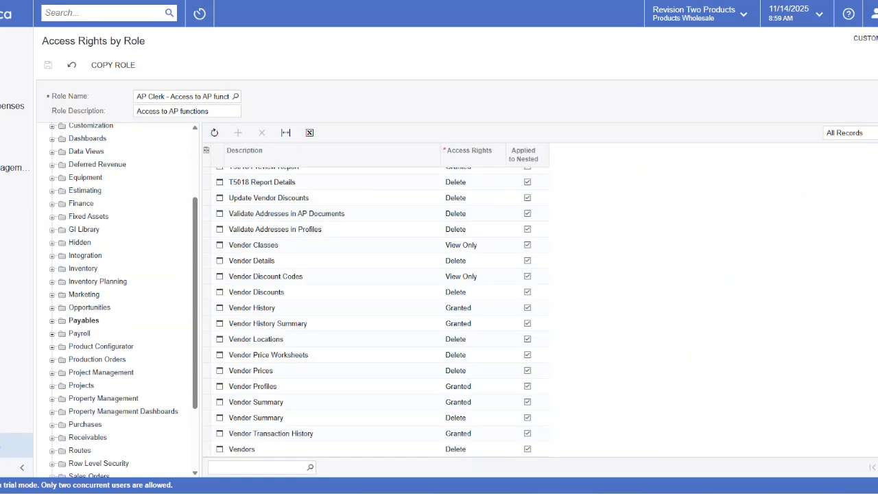
- Inspect the access levels offered for 1099 Vendor History and 1099 Year Details without changing either
scroll(364, 297, "up", 15)
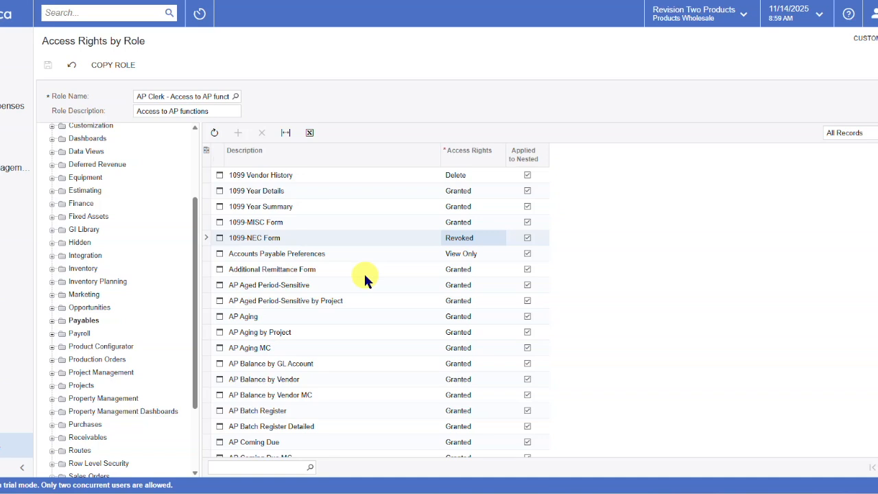
left_click(489, 180)
left_click(491, 179)
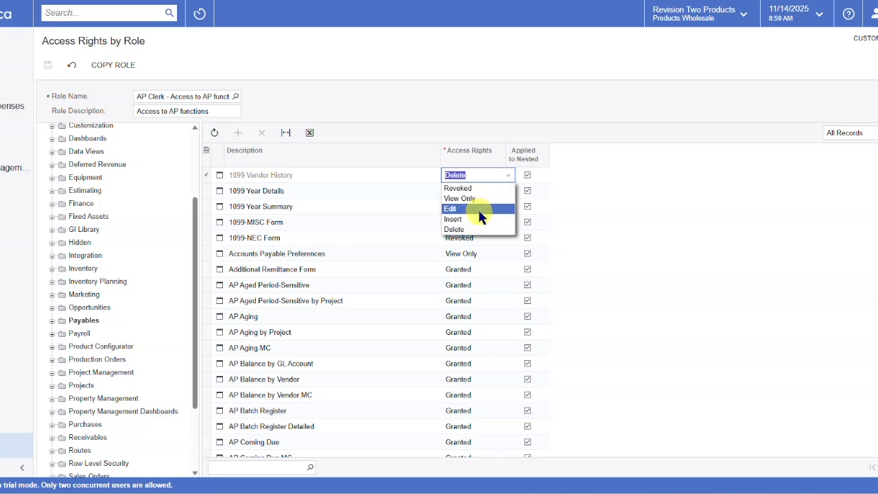
left_click(585, 188)
left_click(449, 193)
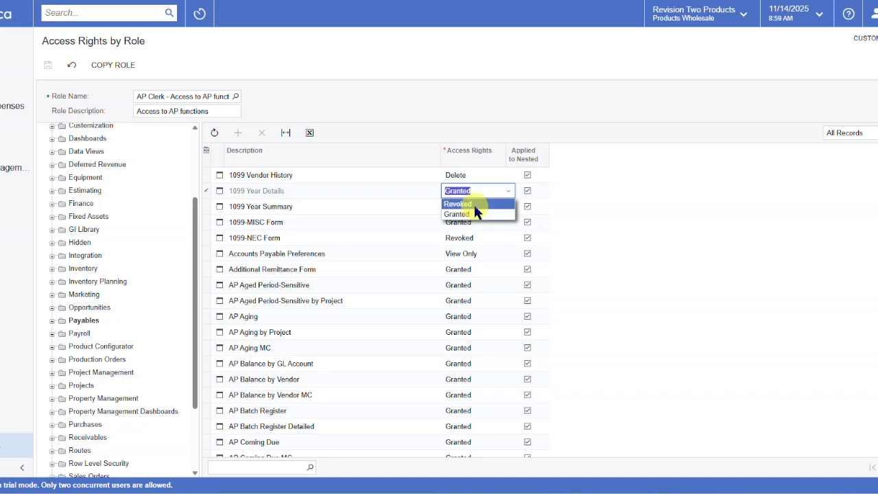
left_click(623, 199)
left_click(481, 197)
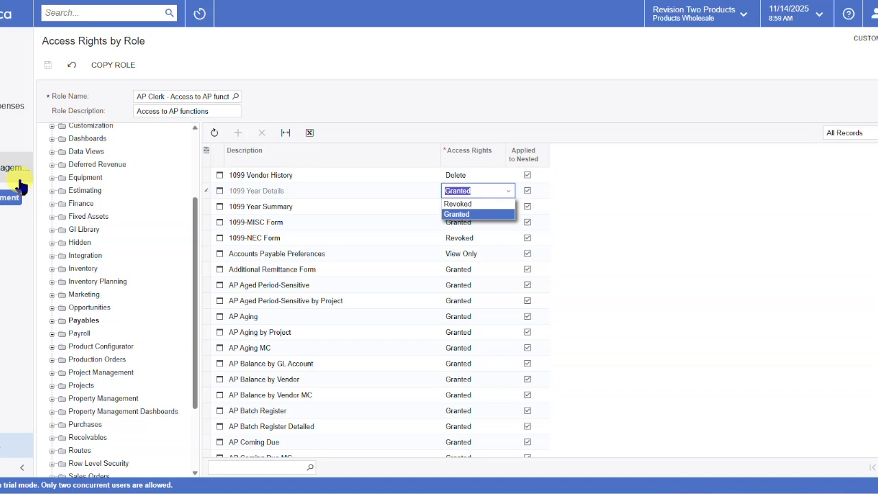
- Open 1099 Year Details from the Payables workspace in a new tab
left_click(13, 228)
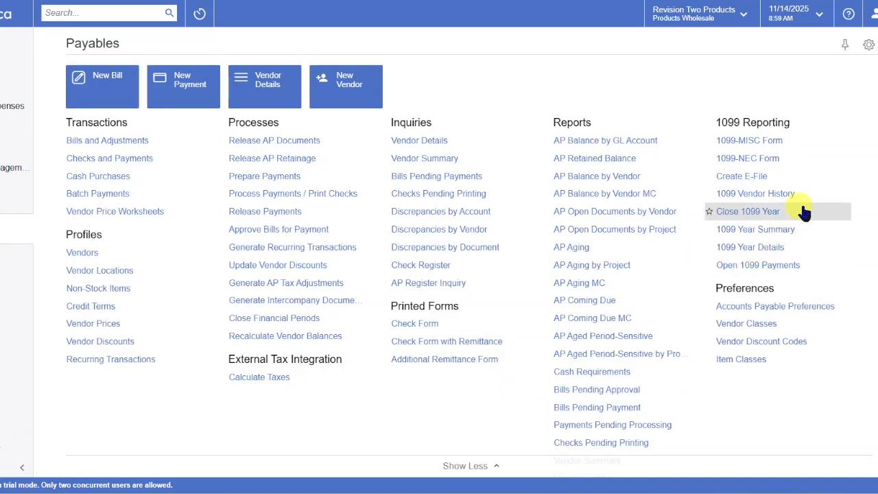
right_click(768, 251)
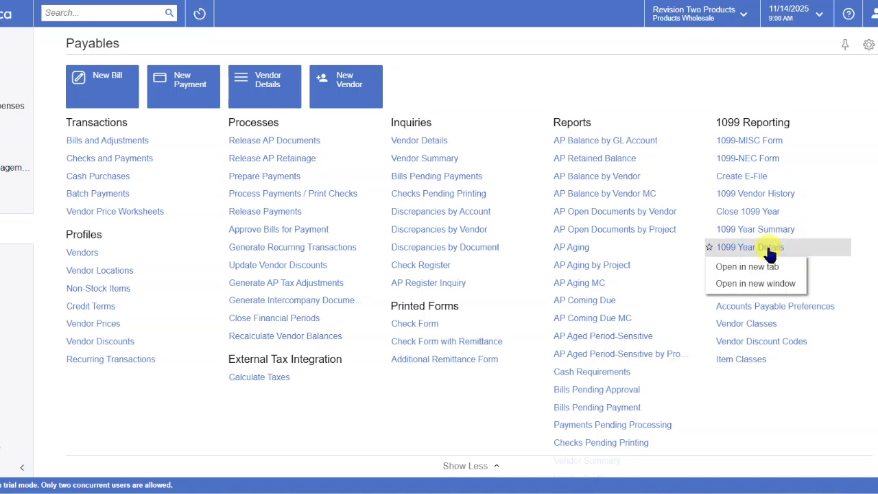
left_click(755, 266)
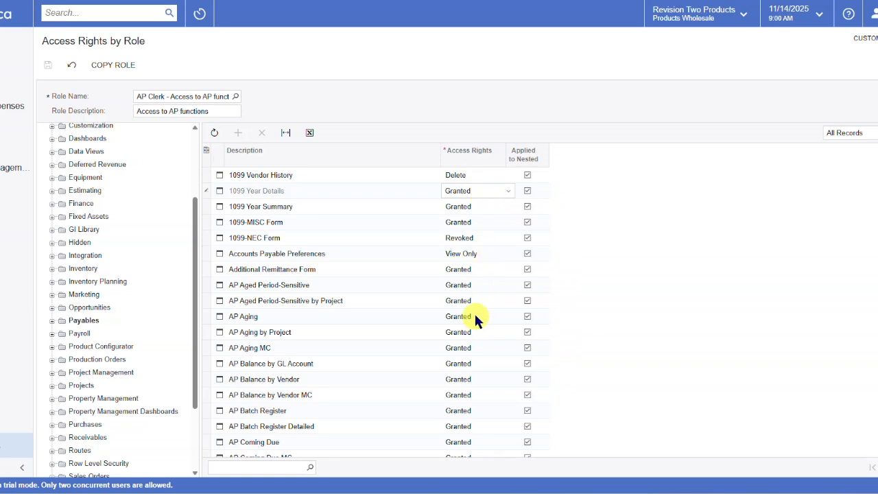
- Display the access level choices for Accounts Payable Preferences
left_click(472, 255)
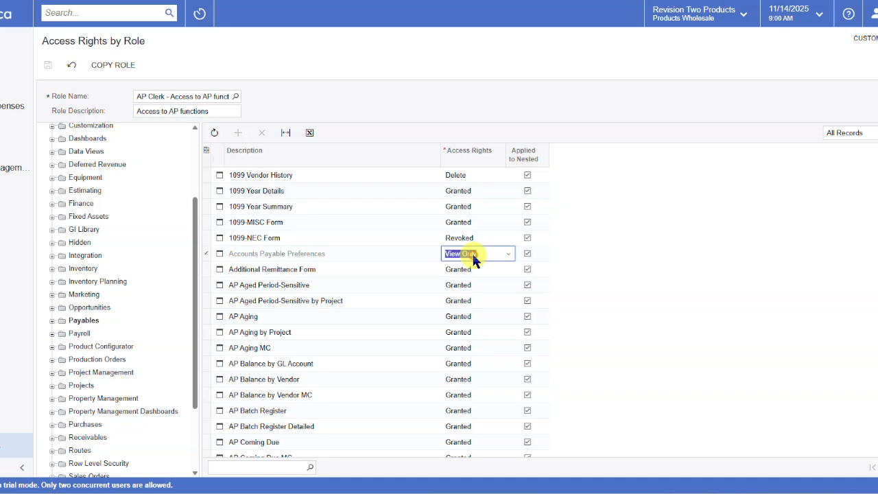
left_click(472, 254)
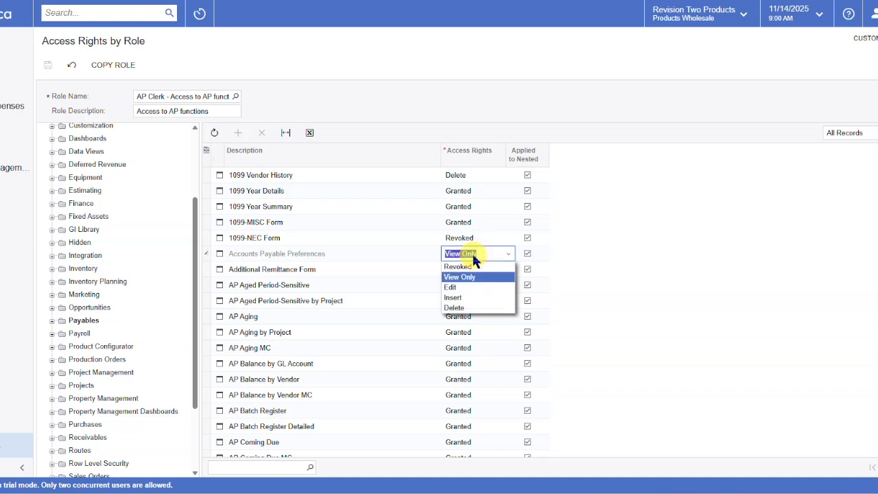